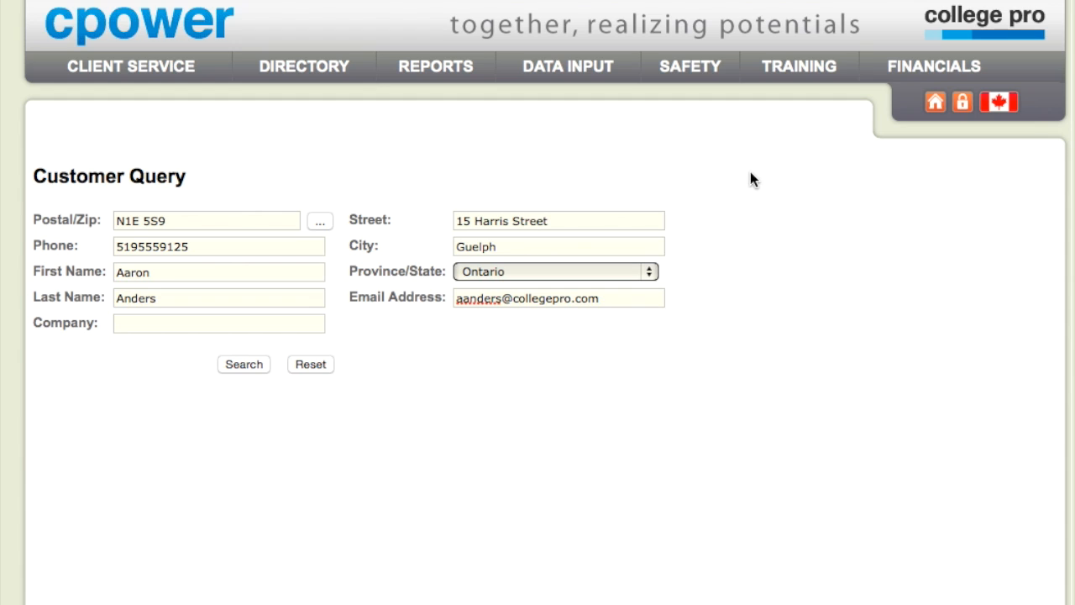
Search for an existing customer using the filled-in query details, and start a new customer record from them
{"action": "mouse_move", "coordinate": [150, 74]}
{"action": "left_click", "coordinate": [651, 274]}
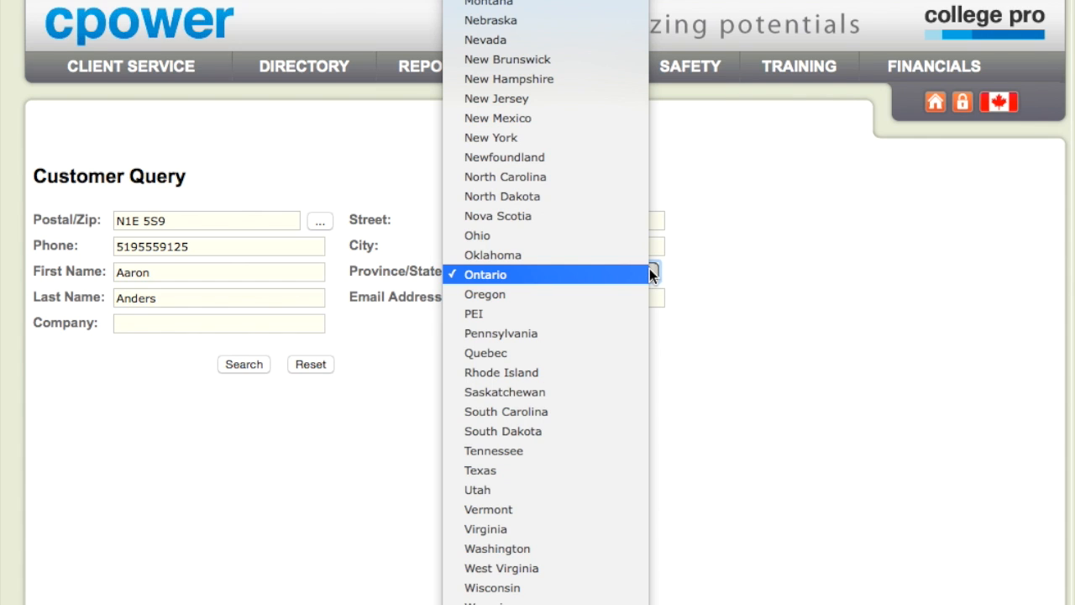
{"action": "left_click", "coordinate": [755, 258]}
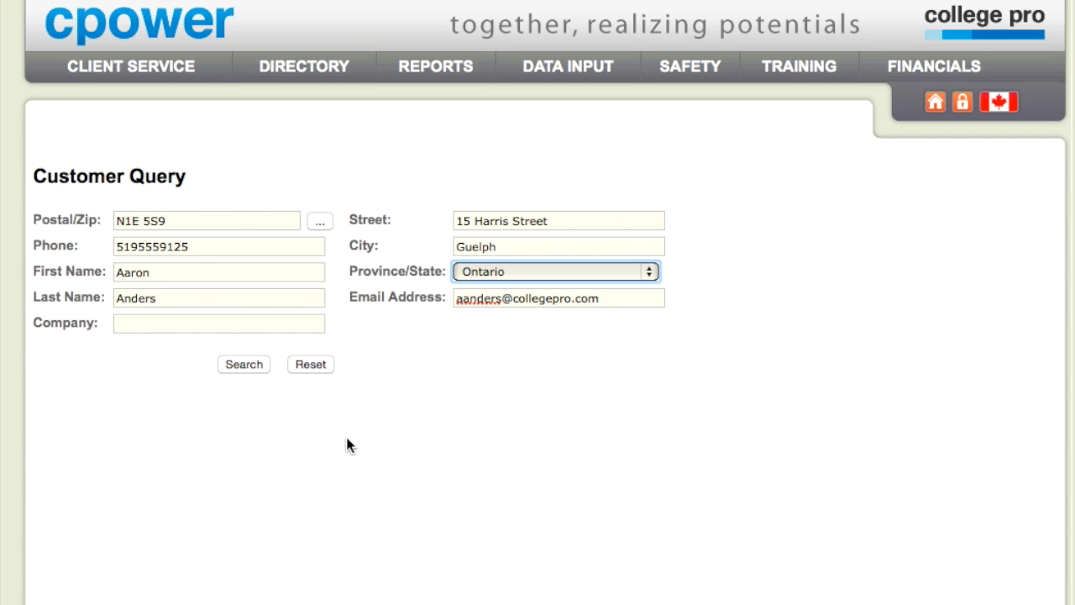
{"action": "left_click", "coordinate": [243, 364]}
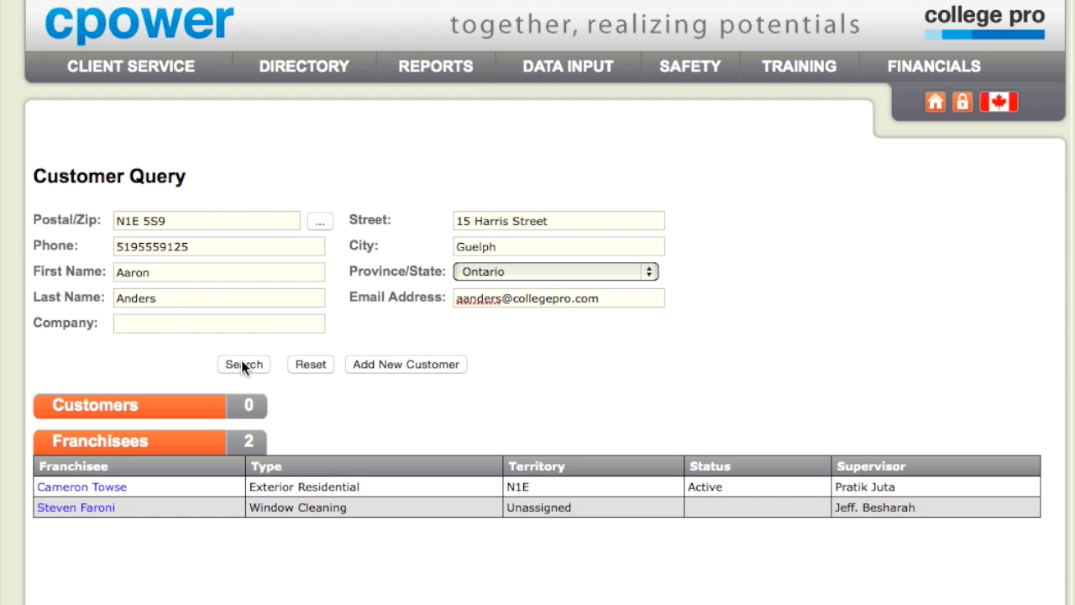
{"action": "scroll", "coordinate": [390, 403], "scroll_direction": "down", "scroll_amount": 1}
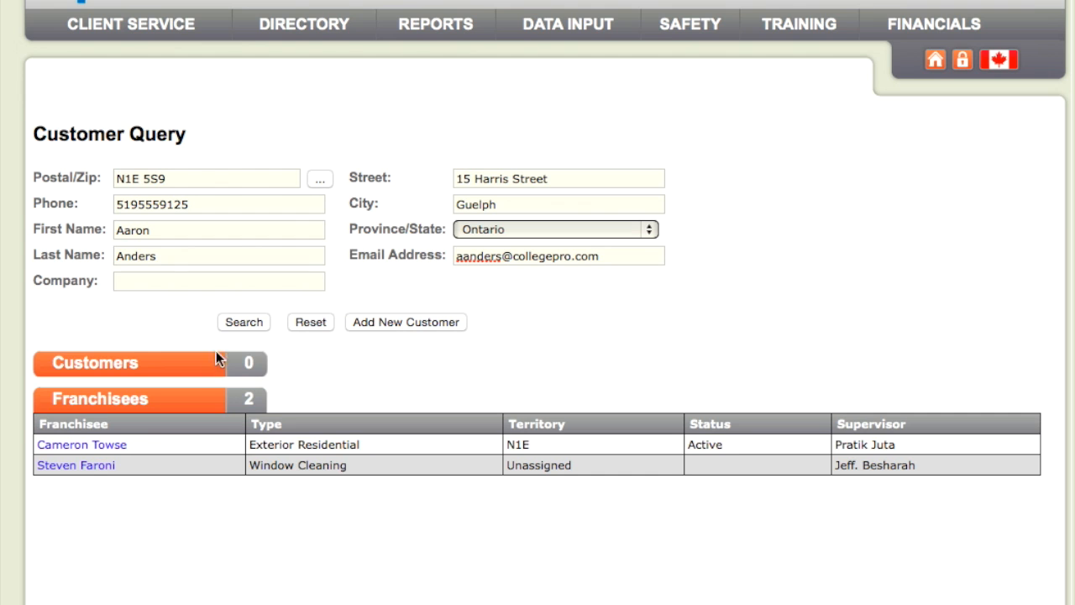
{"action": "left_click", "coordinate": [422, 319]}
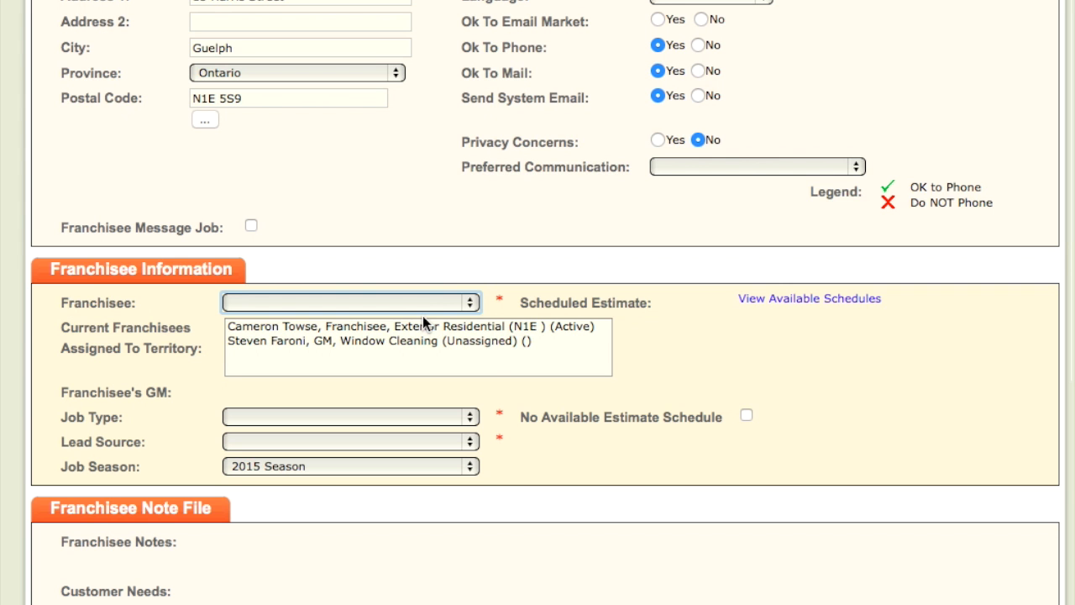
Set the customer's title to Mr. and Ok To Email Market to Yes
{"action": "scroll", "coordinate": [514, 202], "scroll_direction": "up", "scroll_amount": 5}
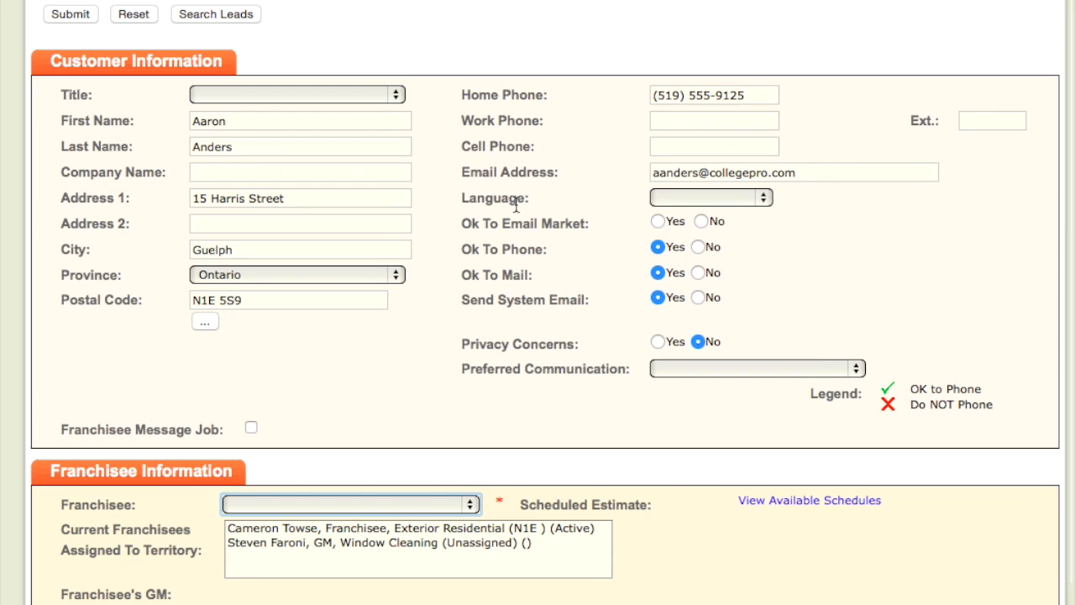
{"action": "left_click", "coordinate": [398, 94]}
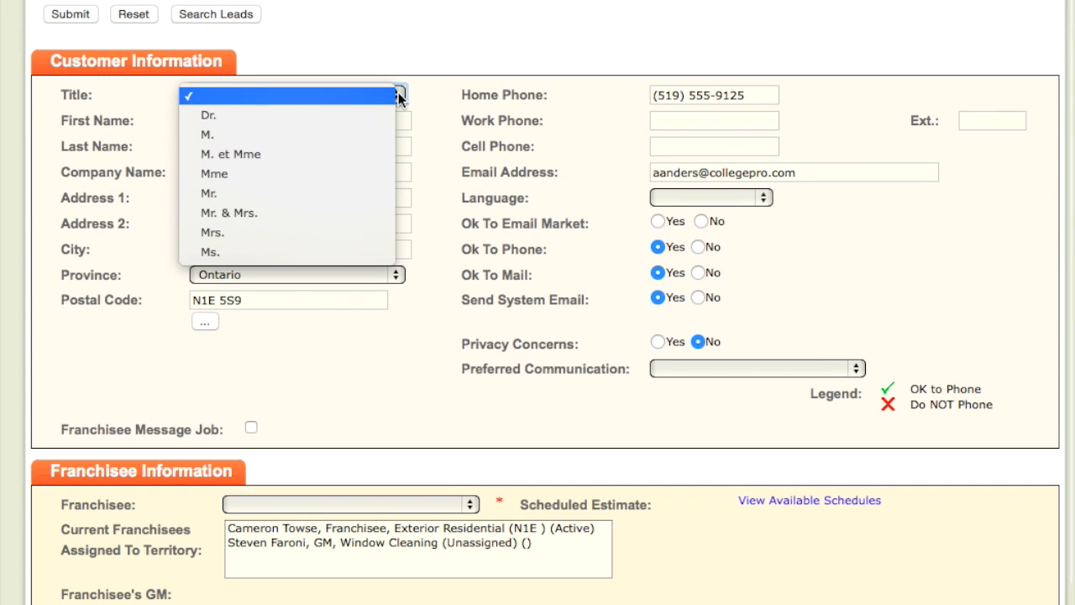
{"action": "left_click", "coordinate": [333, 193]}
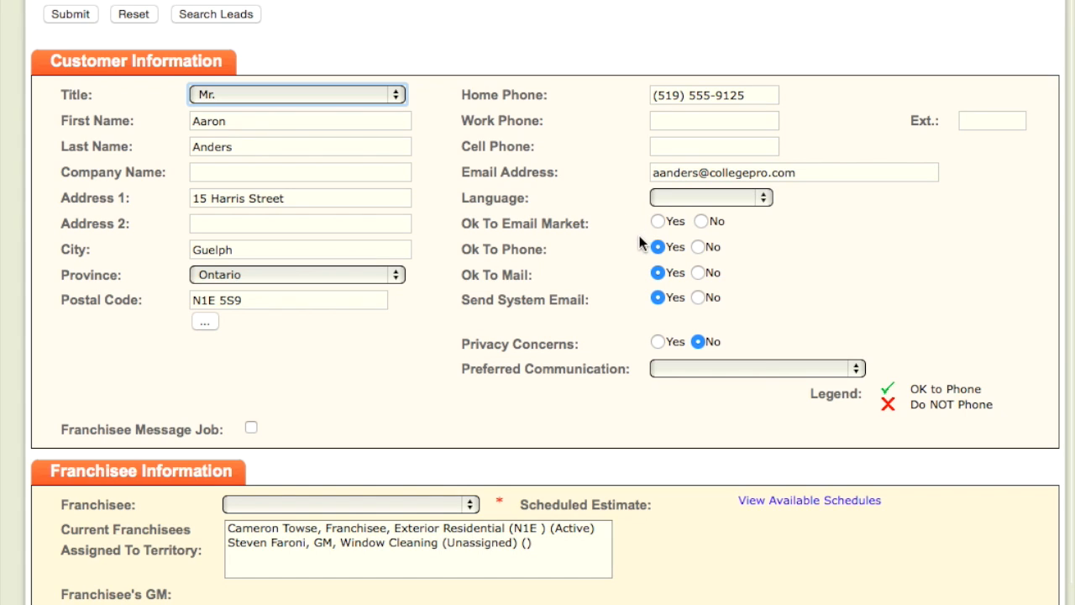
{"action": "left_click", "coordinate": [664, 222]}
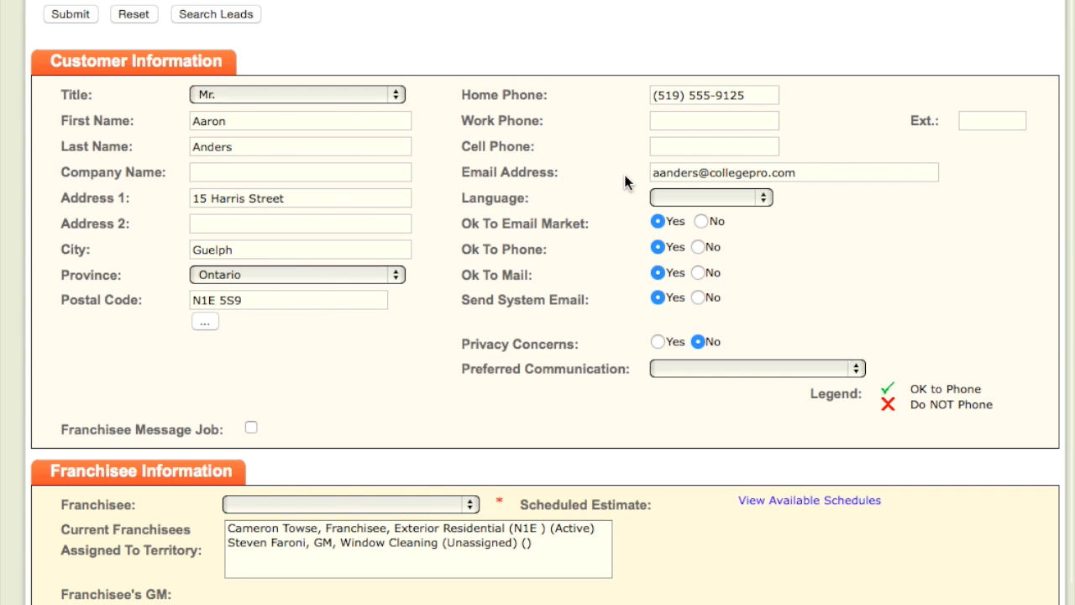
Assign the General Manager entry as the franchisee for the new lead
{"action": "scroll", "coordinate": [568, 121], "scroll_direction": "up", "scroll_amount": 1}
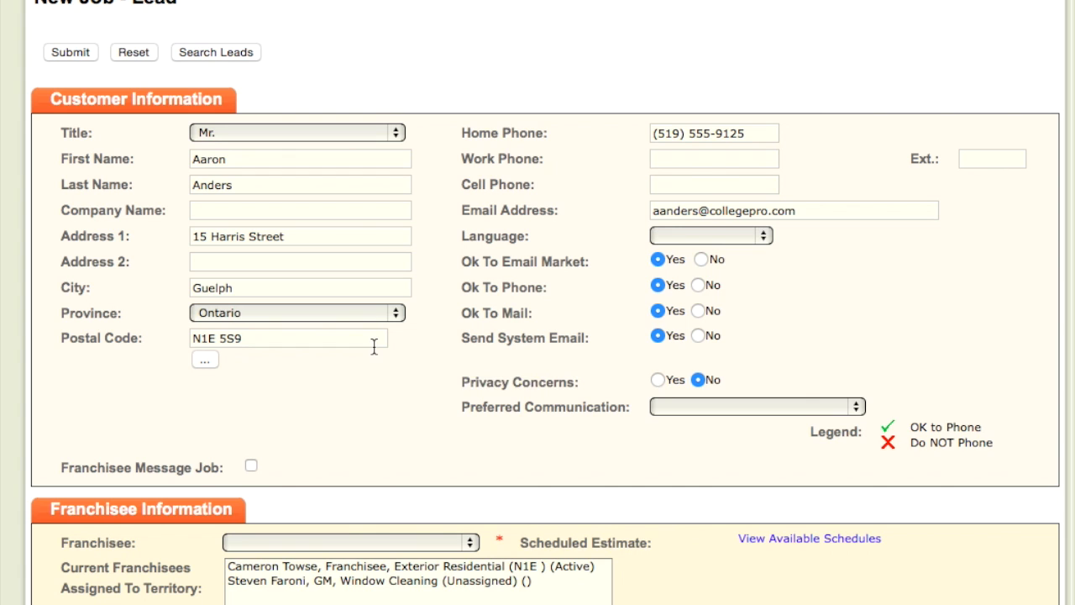
{"action": "scroll", "coordinate": [377, 401], "scroll_direction": "down", "scroll_amount": 3}
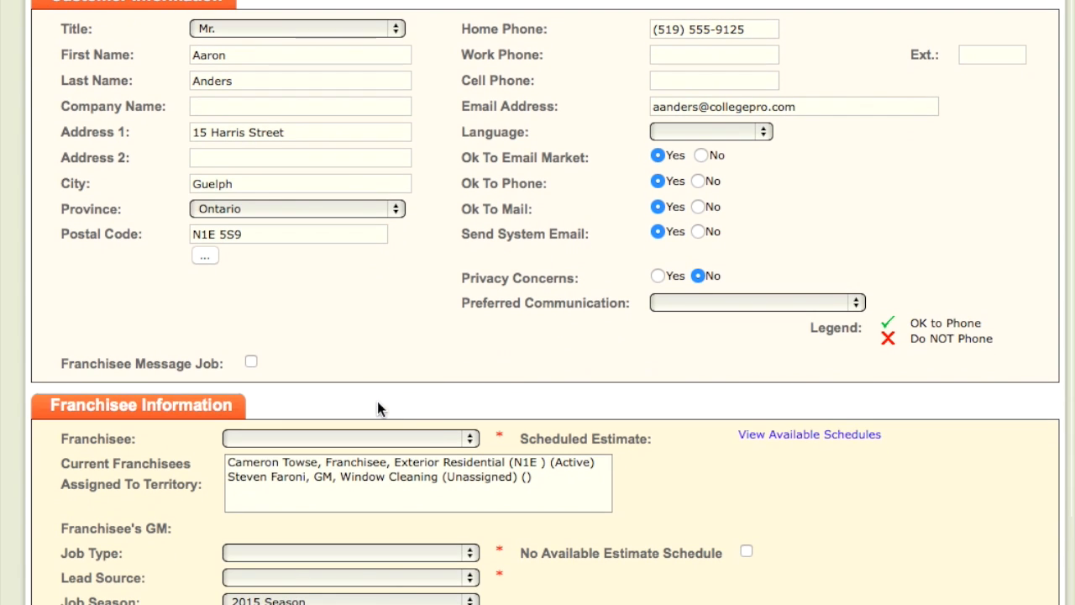
{"action": "left_click", "coordinate": [451, 437]}
{"action": "left_click", "coordinate": [438, 385]}
{"action": "scroll", "coordinate": [520, 427], "scroll_direction": "down", "scroll_amount": 1}
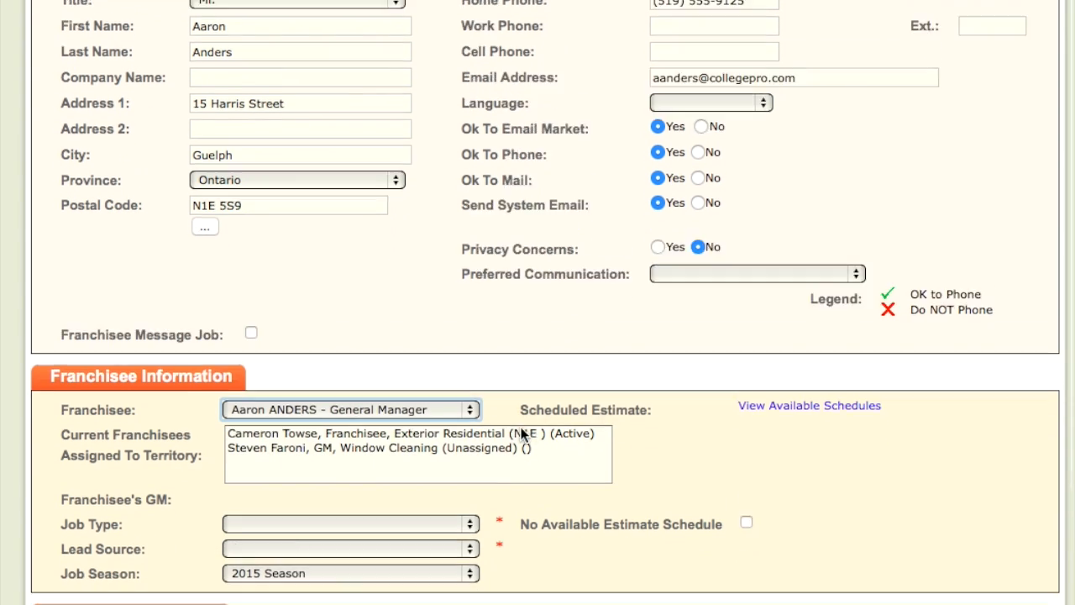
Set the job type to Windows - Inside and Outside and the lead source to Cold Call
{"action": "scroll", "coordinate": [520, 433], "scroll_direction": "down", "scroll_amount": 2}
{"action": "scroll", "coordinate": [600, 414], "scroll_direction": "down", "scroll_amount": 4}
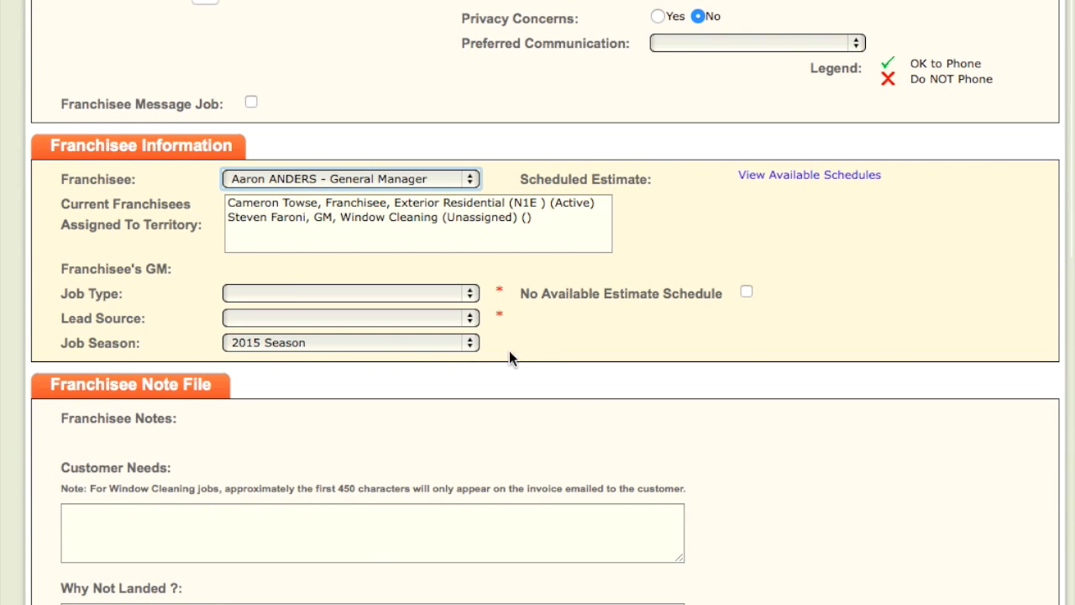
{"action": "left_click", "coordinate": [473, 294]}
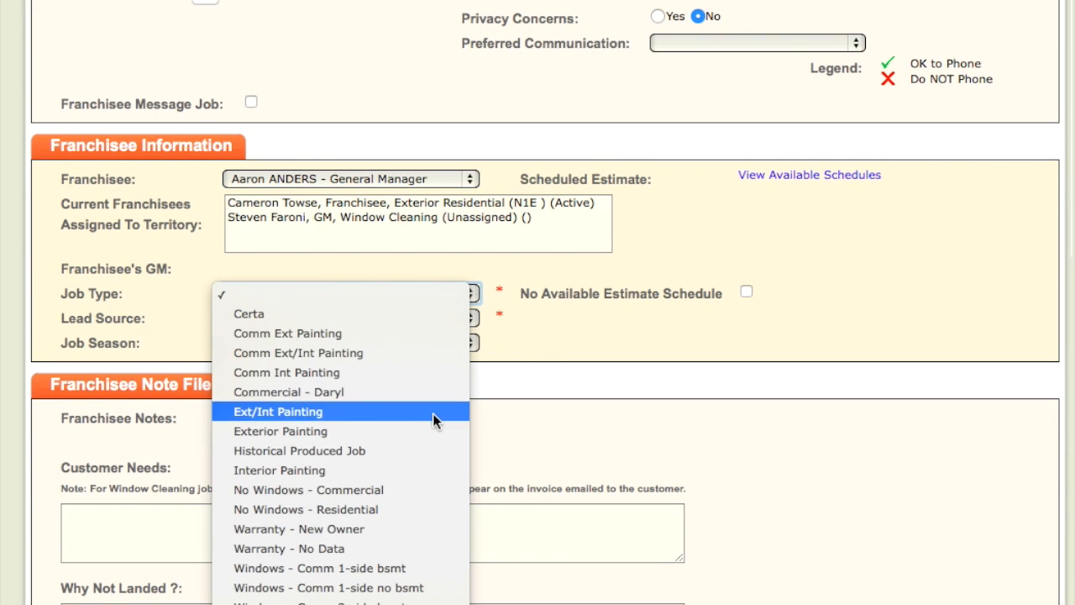
{"action": "scroll", "coordinate": [433, 413], "scroll_direction": "down", "scroll_amount": 3}
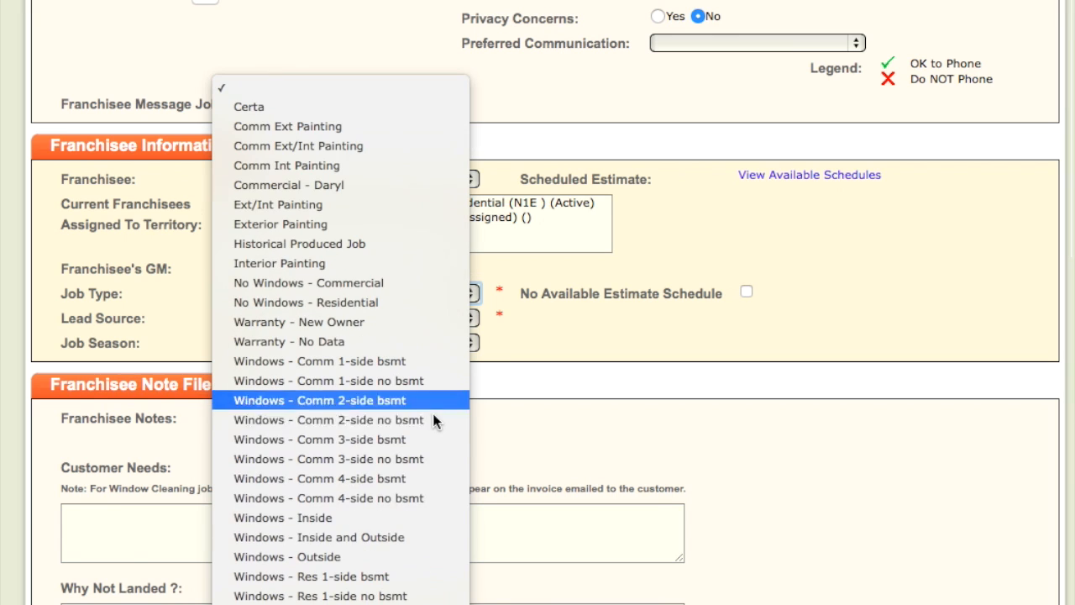
{"action": "left_click", "coordinate": [442, 539]}
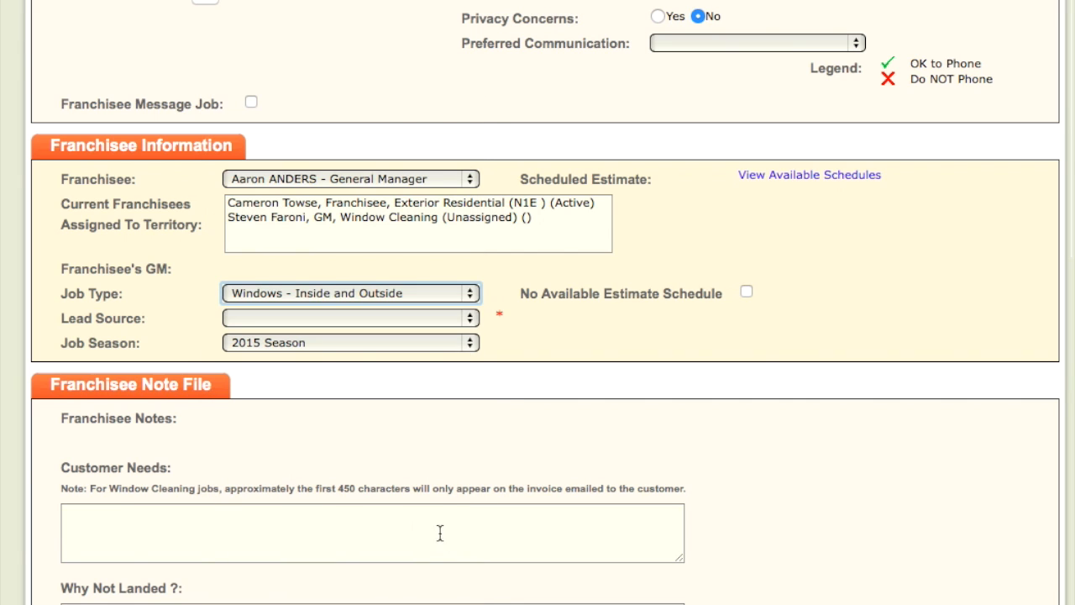
{"action": "left_click", "coordinate": [458, 319]}
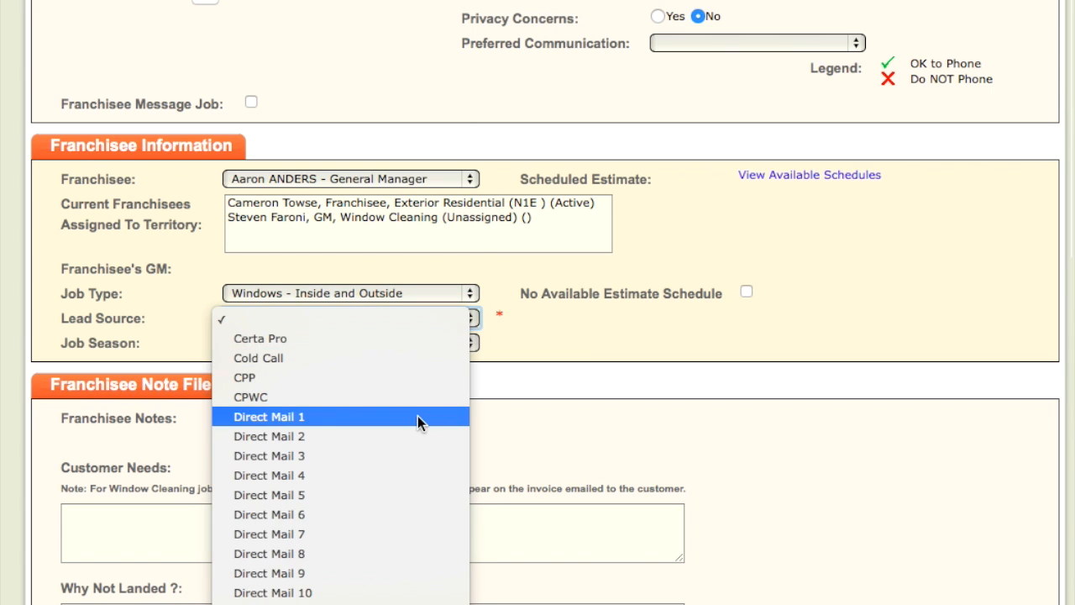
{"action": "scroll", "coordinate": [417, 416], "scroll_direction": "down", "scroll_amount": 5}
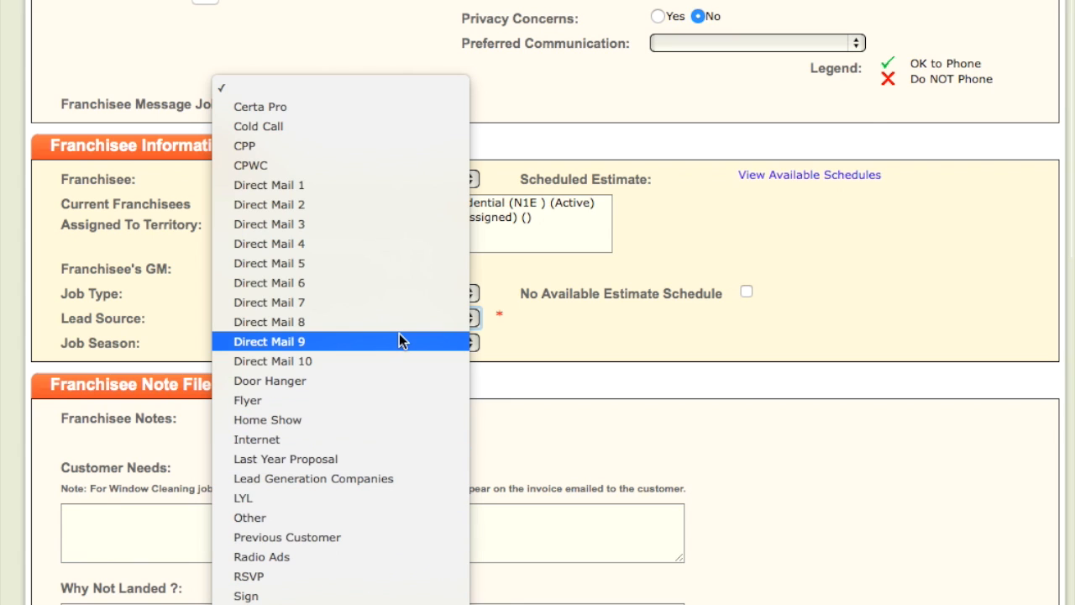
{"action": "left_click", "coordinate": [437, 126]}
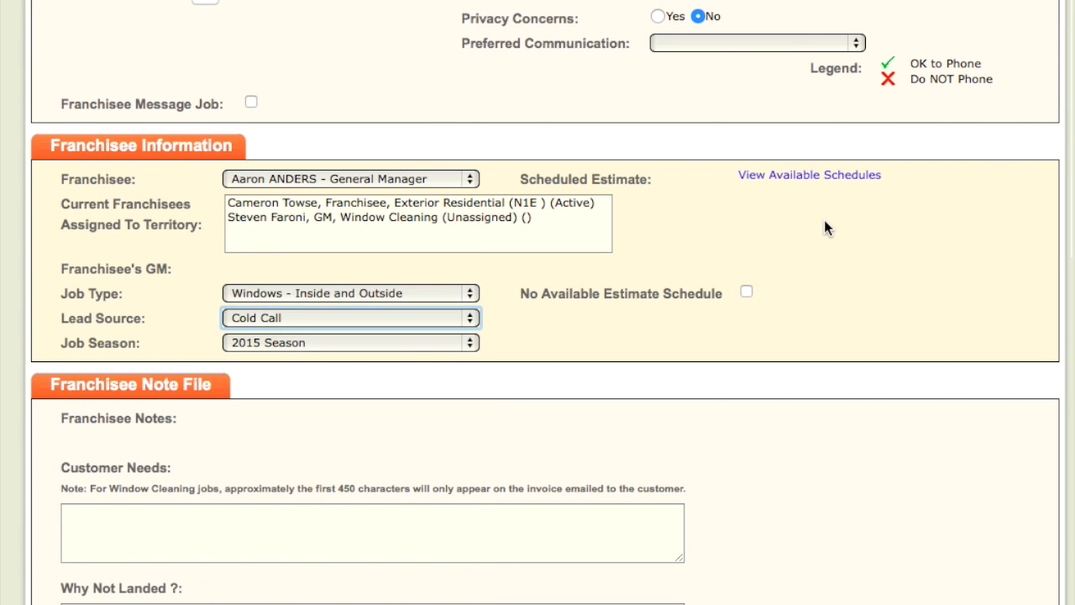
Submit the new lead and save it while ignoring the alternative address suggestions
{"action": "scroll", "coordinate": [820, 269], "scroll_direction": "down", "scroll_amount": 10}
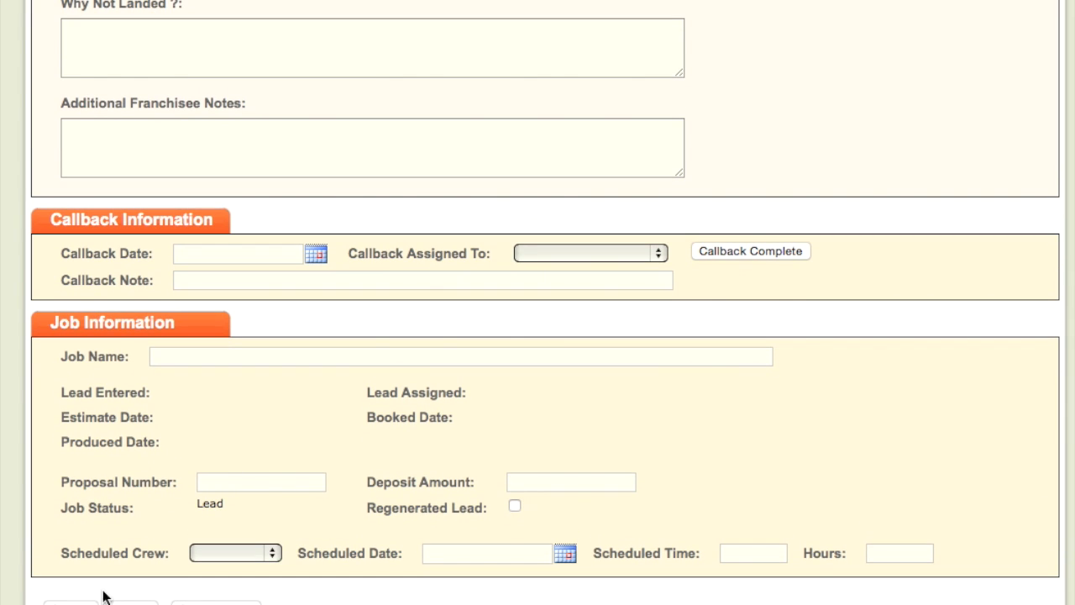
{"action": "left_click", "coordinate": [70, 603]}
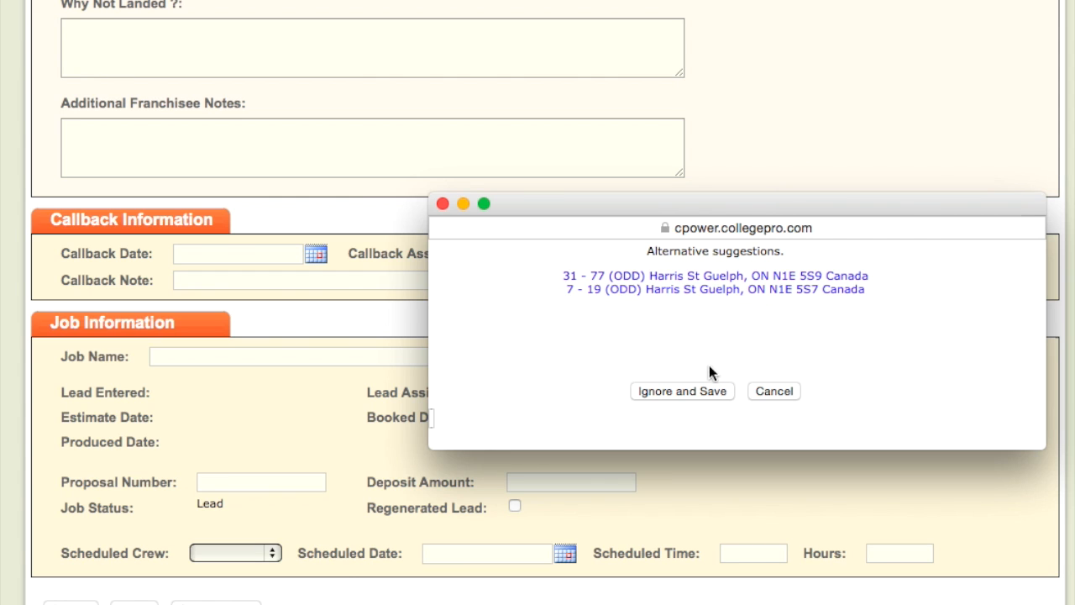
{"action": "left_click", "coordinate": [697, 390]}
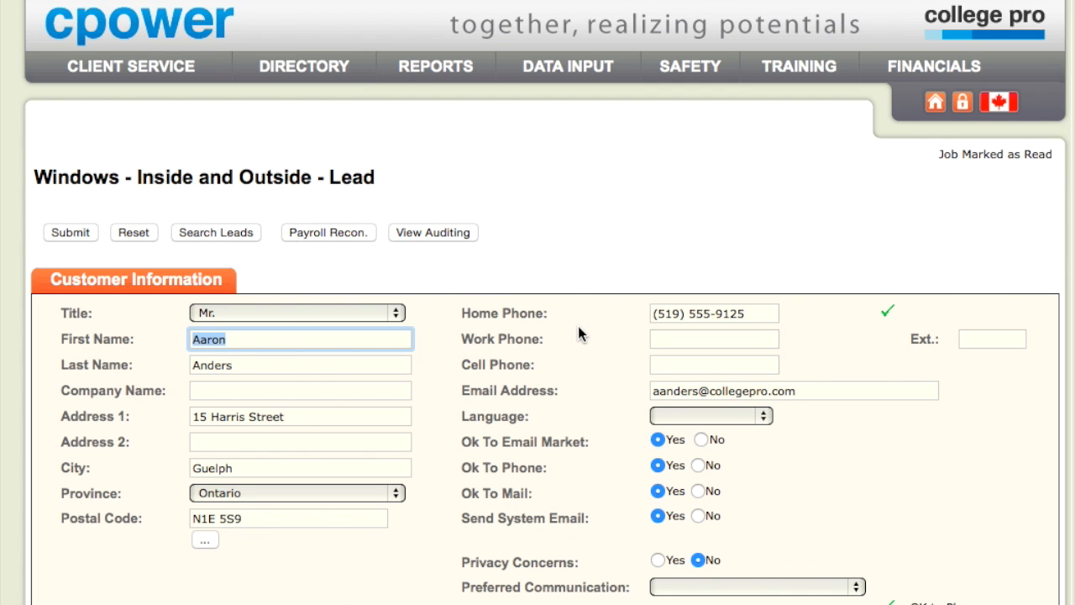
Enter 45 panes, 13 screens, 2100 ft² of siding and 180 ft of eaves as Job Estimator quantities
{"action": "scroll", "coordinate": [578, 327], "scroll_direction": "down", "scroll_amount": 3}
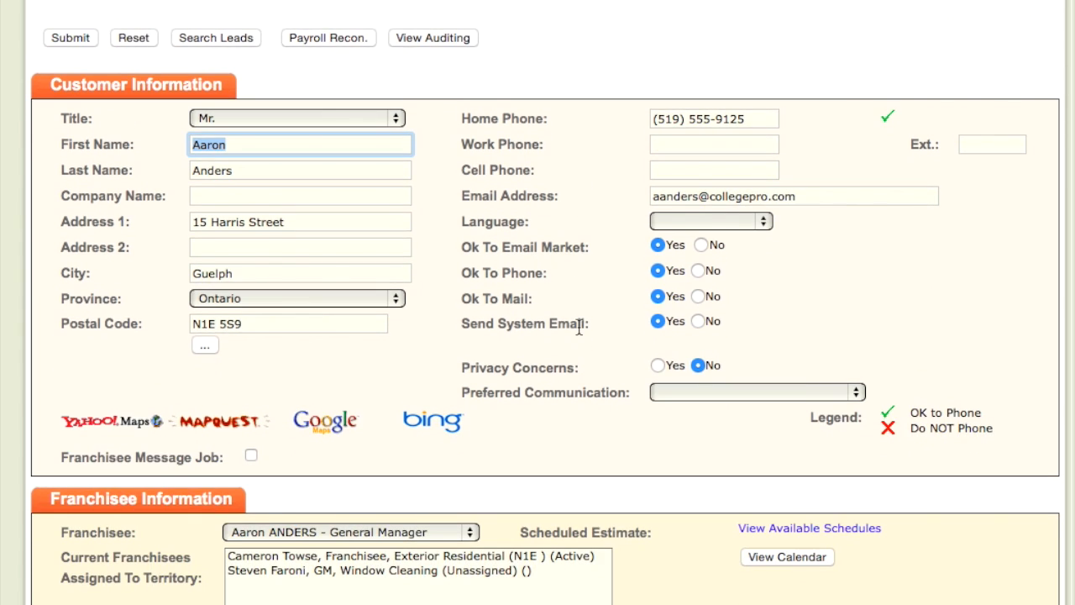
{"action": "scroll", "coordinate": [578, 327], "scroll_direction": "down", "scroll_amount": 5}
{"action": "scroll", "coordinate": [577, 334], "scroll_direction": "down", "scroll_amount": 10}
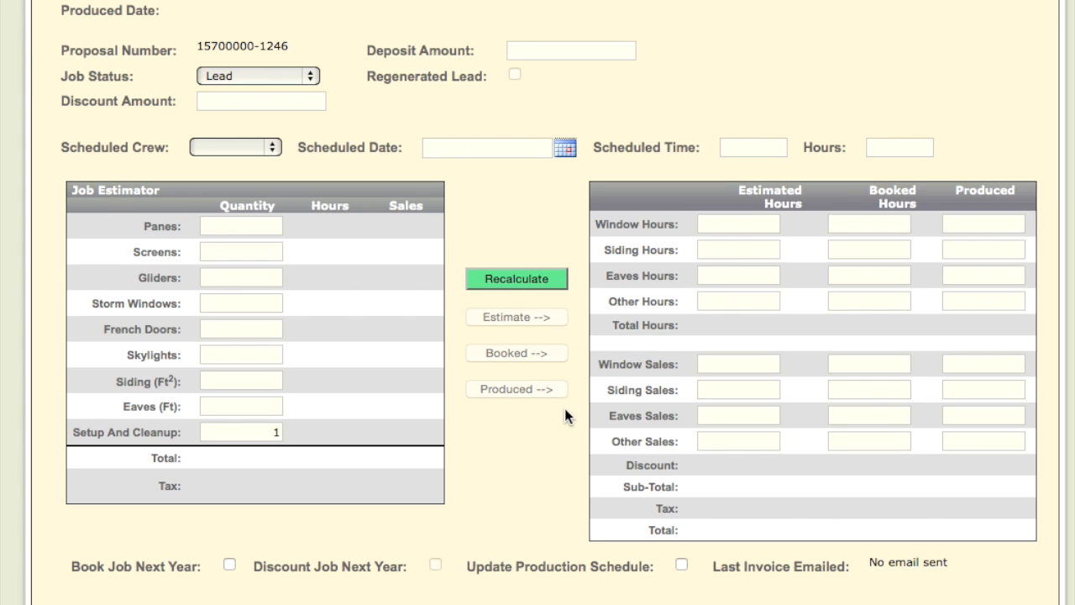
{"action": "left_click", "coordinate": [258, 229]}
{"action": "type", "text": "45"}
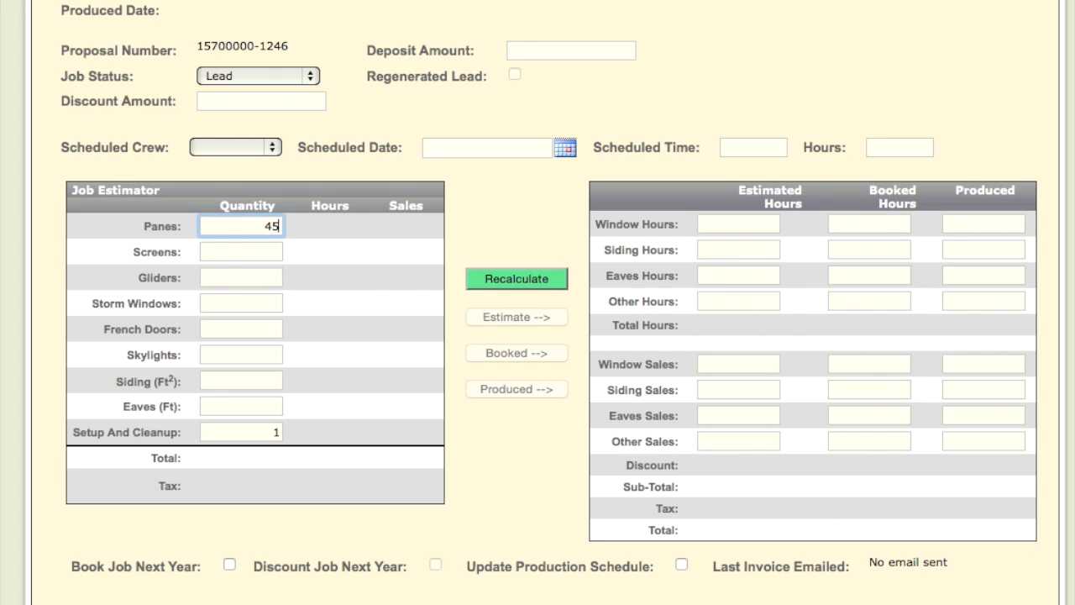
{"action": "left_click", "coordinate": [259, 251]}
{"action": "type", "text": "13"}
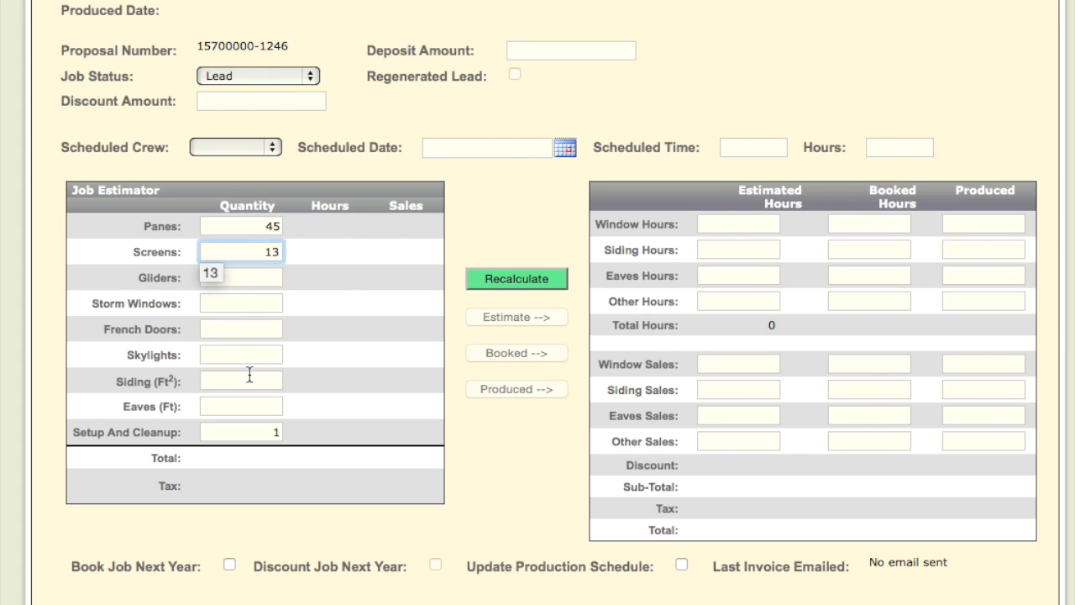
{"action": "left_click", "coordinate": [249, 376]}
{"action": "type", "text": "2100"}
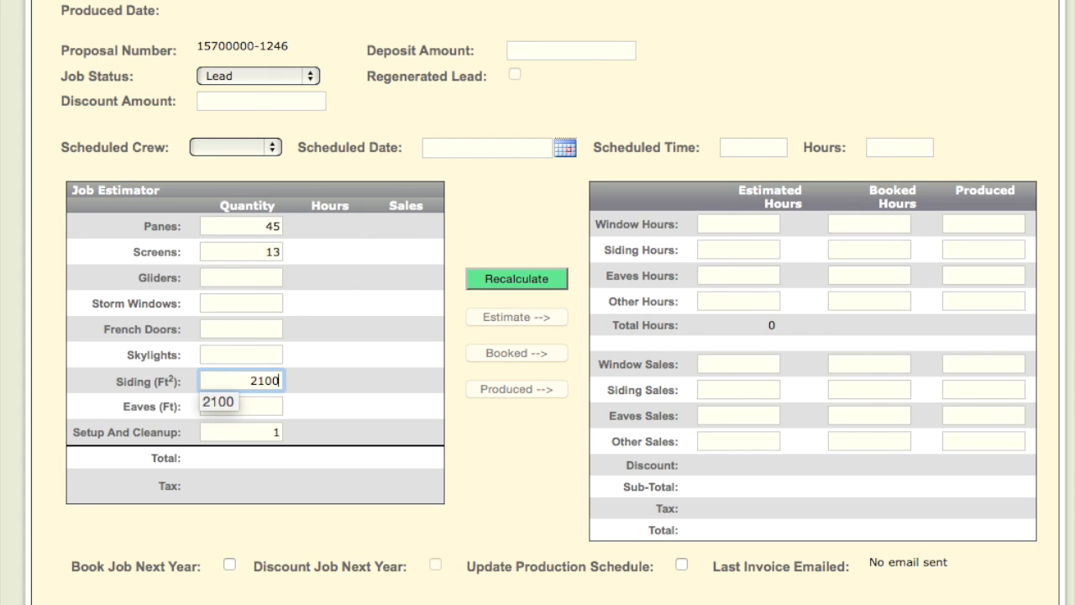
{"action": "left_click", "coordinate": [275, 408]}
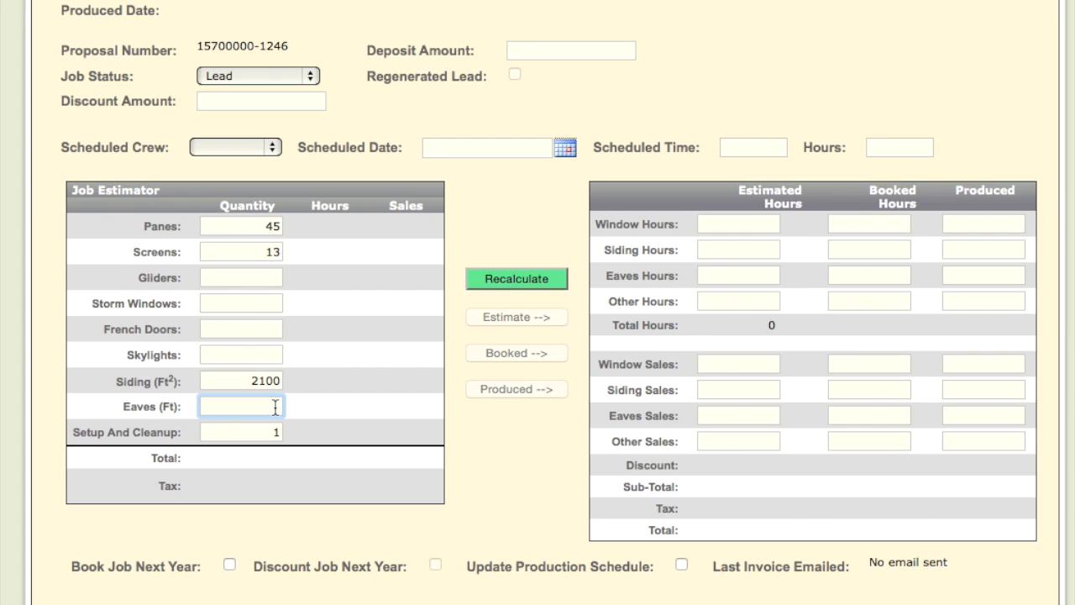
{"action": "type", "text": "180"}
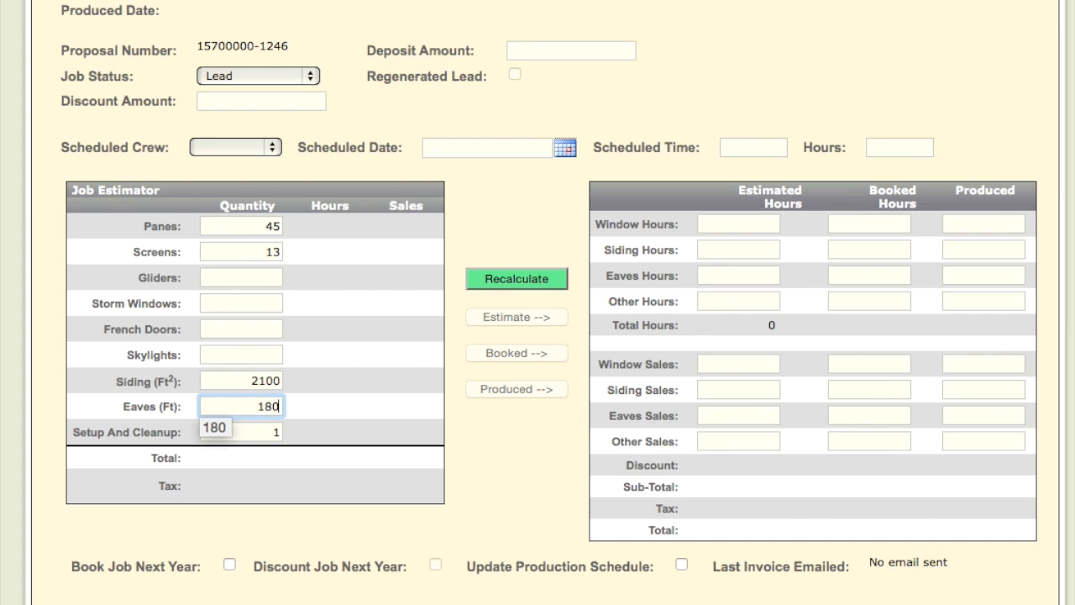
{"action": "left_click", "coordinate": [271, 303]}
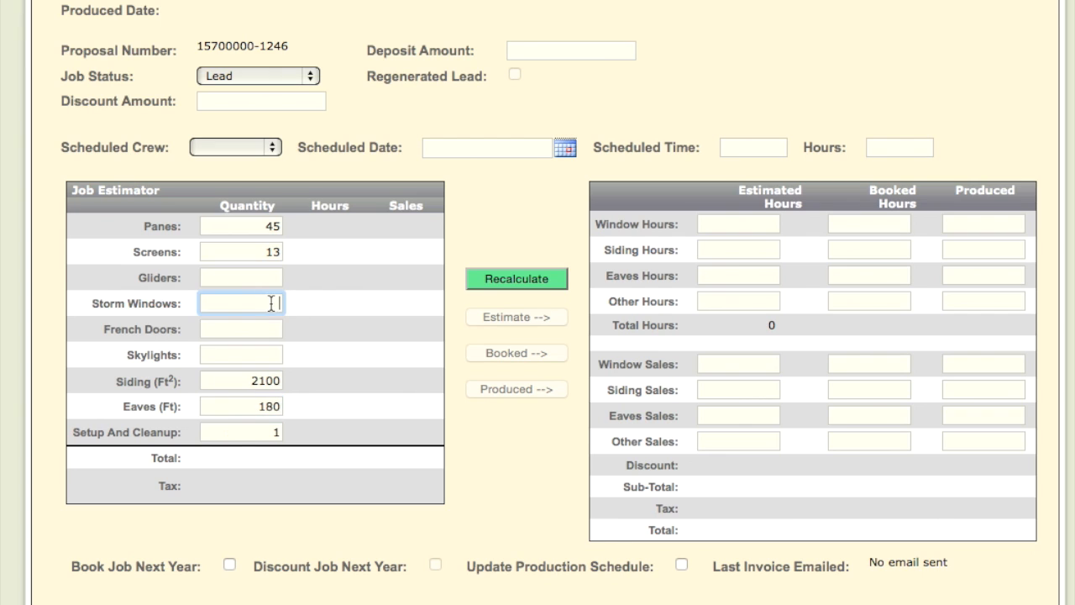
Recalculate the Job Estimator and transfer its hours and sales to the estimated column
{"action": "left_click", "coordinate": [538, 286]}
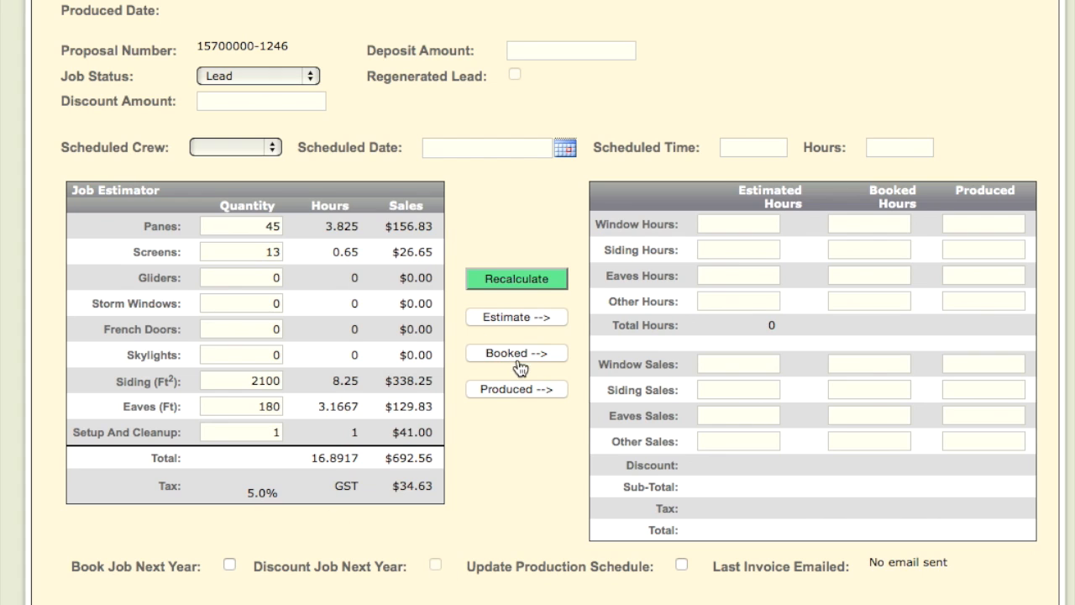
{"action": "left_click", "coordinate": [519, 319]}
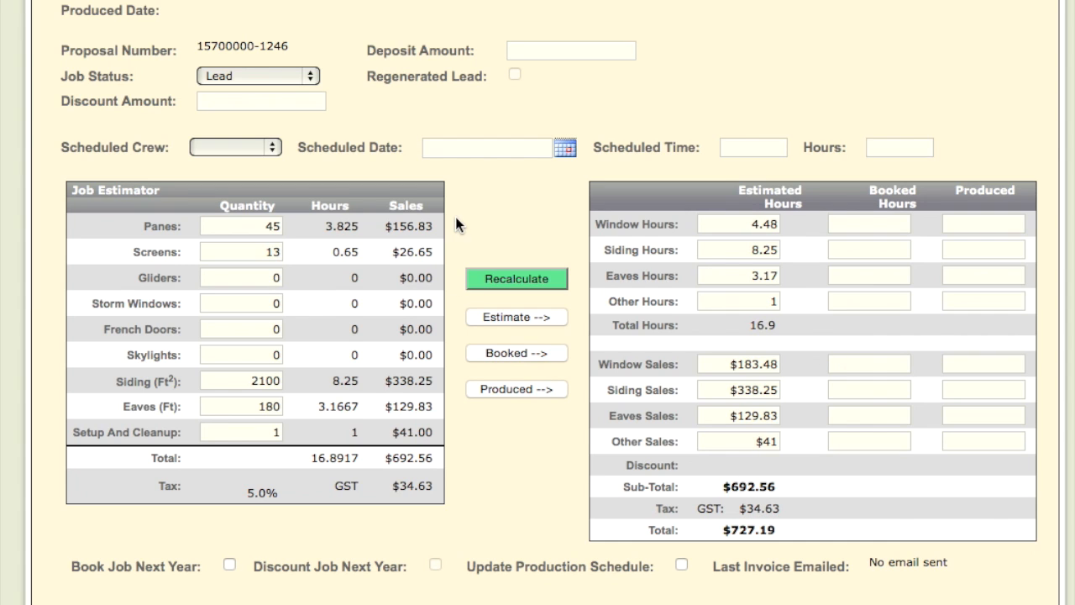
Change the job status to Estimate in the Job Information section
{"action": "left_click", "coordinate": [309, 77]}
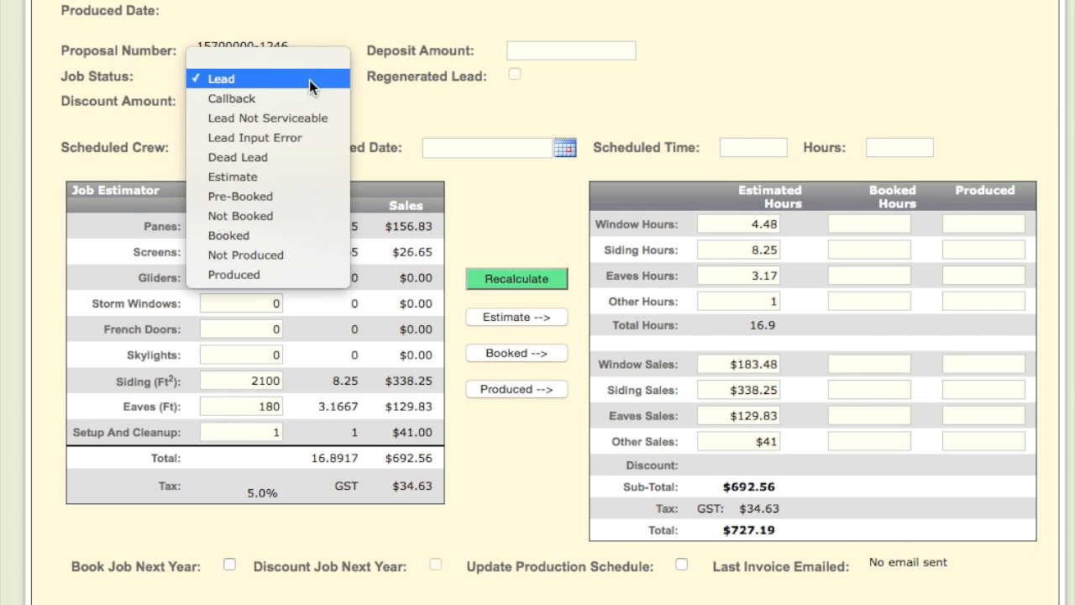
{"action": "left_click", "coordinate": [328, 176]}
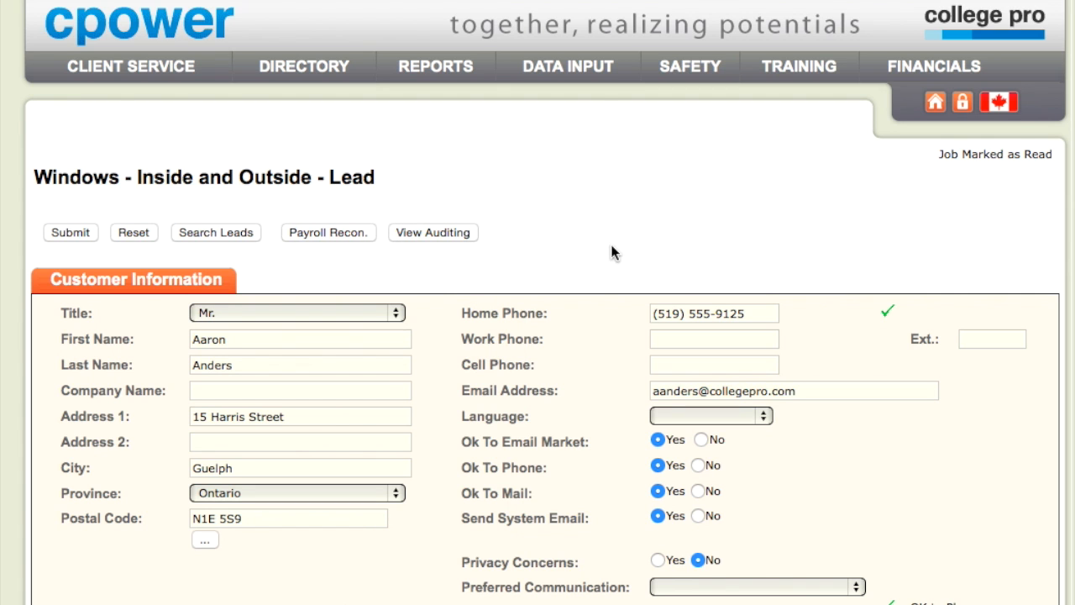
{"action": "scroll", "coordinate": [612, 252], "scroll_direction": "down", "scroll_amount": 15}
{"action": "scroll", "coordinate": [611, 252], "scroll_direction": "down", "scroll_amount": 5}
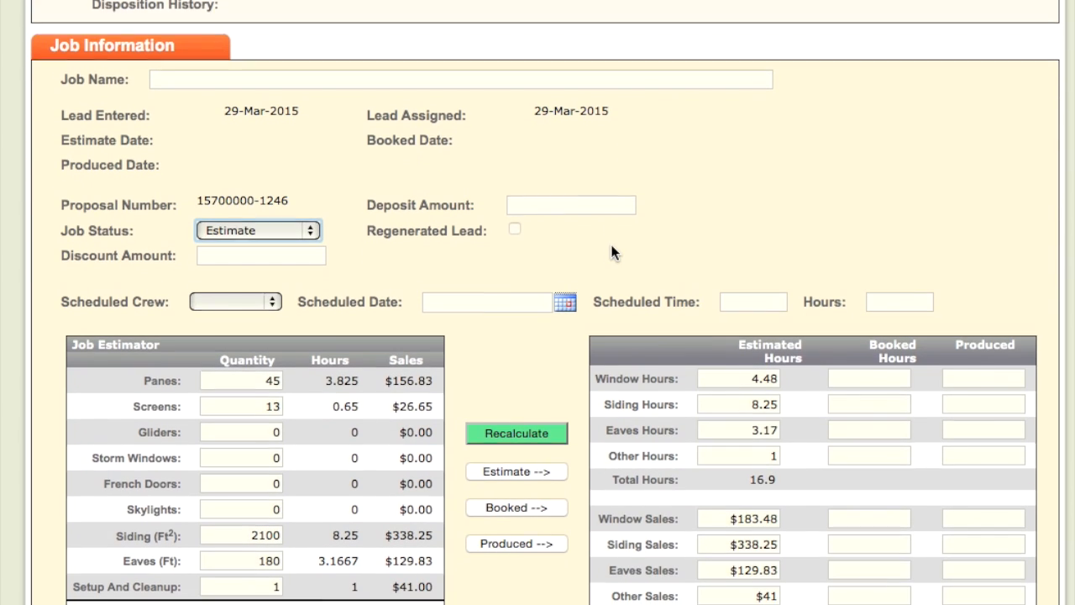
Transfer the Job Estimator's hours and sales to the booked column
{"action": "scroll", "coordinate": [612, 252], "scroll_direction": "down", "scroll_amount": 1}
{"action": "scroll", "coordinate": [610, 250], "scroll_direction": "down", "scroll_amount": 5}
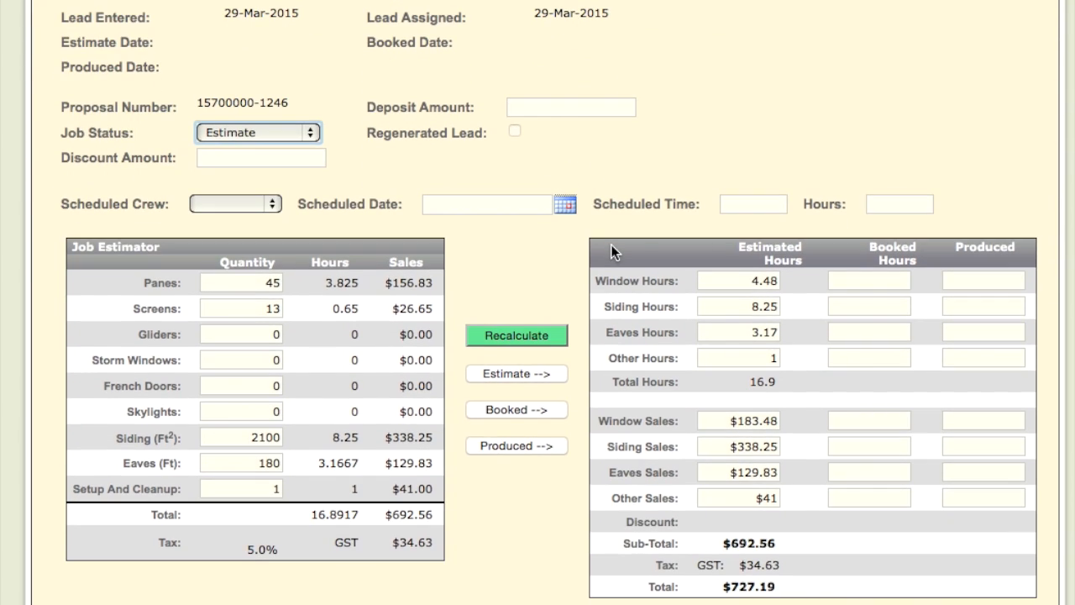
{"action": "left_click", "coordinate": [518, 412]}
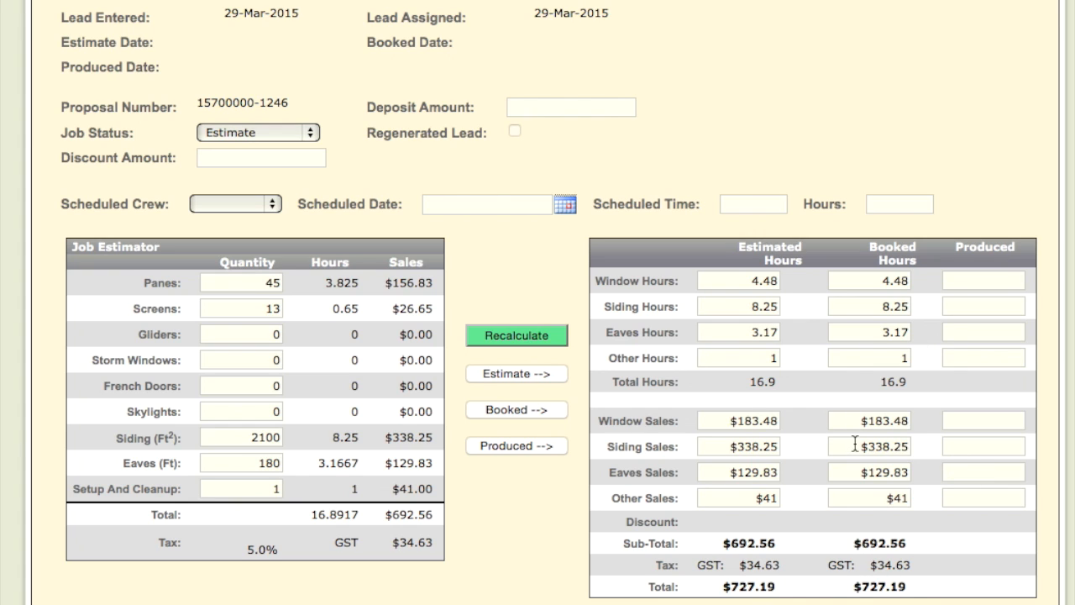
Clear the siding sales and siding hours from the booked column
{"action": "left_click_drag", "start_coordinate": [854, 445], "coordinate": [945, 439]}
{"action": "key", "text": "BackSpace"}
{"action": "left_click_drag", "start_coordinate": [878, 303], "coordinate": [928, 308]}
{"action": "key", "text": "BackSpace"}
{"action": "left_click", "coordinate": [965, 356]}
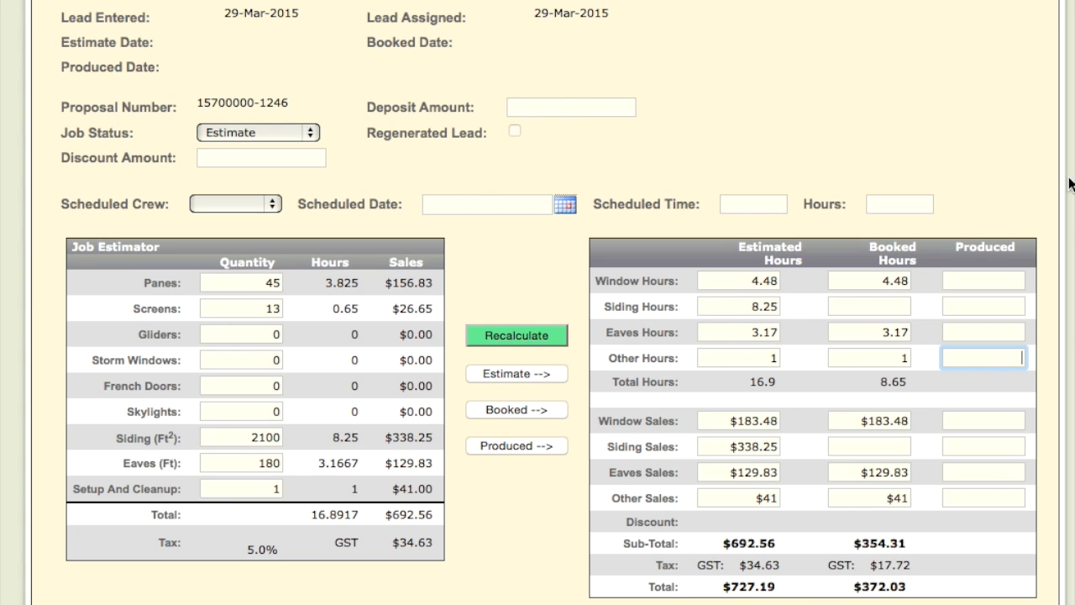
Change the job status to Booked and assign Crew 2 as the scheduled crew
{"action": "left_click", "coordinate": [314, 131]}
{"action": "left_click", "coordinate": [280, 197]}
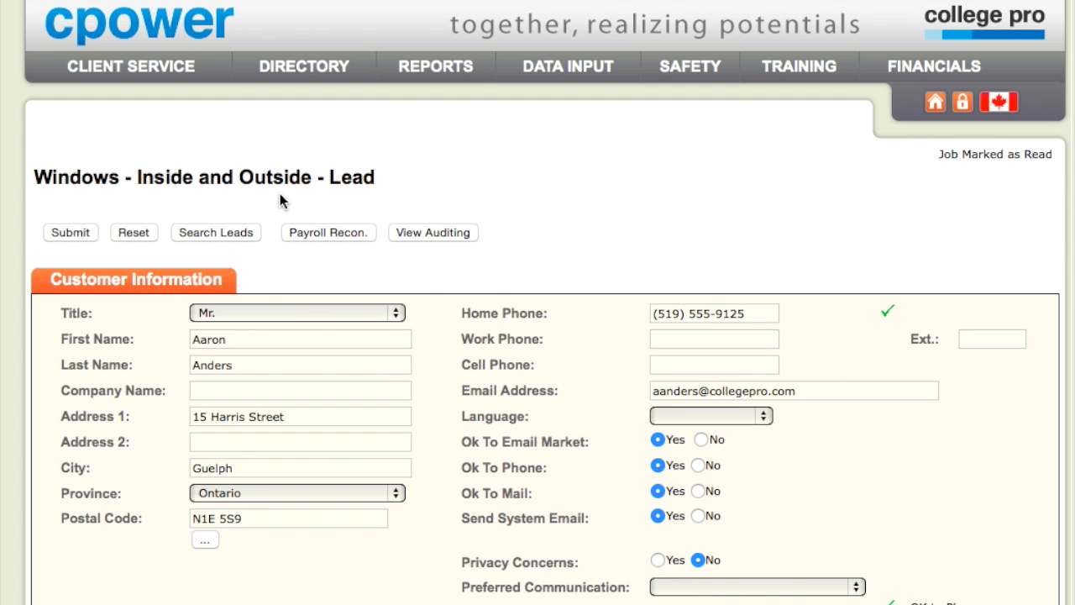
{"action": "scroll", "coordinate": [430, 345], "scroll_direction": "down", "scroll_amount": 15}
{"action": "scroll", "coordinate": [430, 346], "scroll_direction": "down", "scroll_amount": 3}
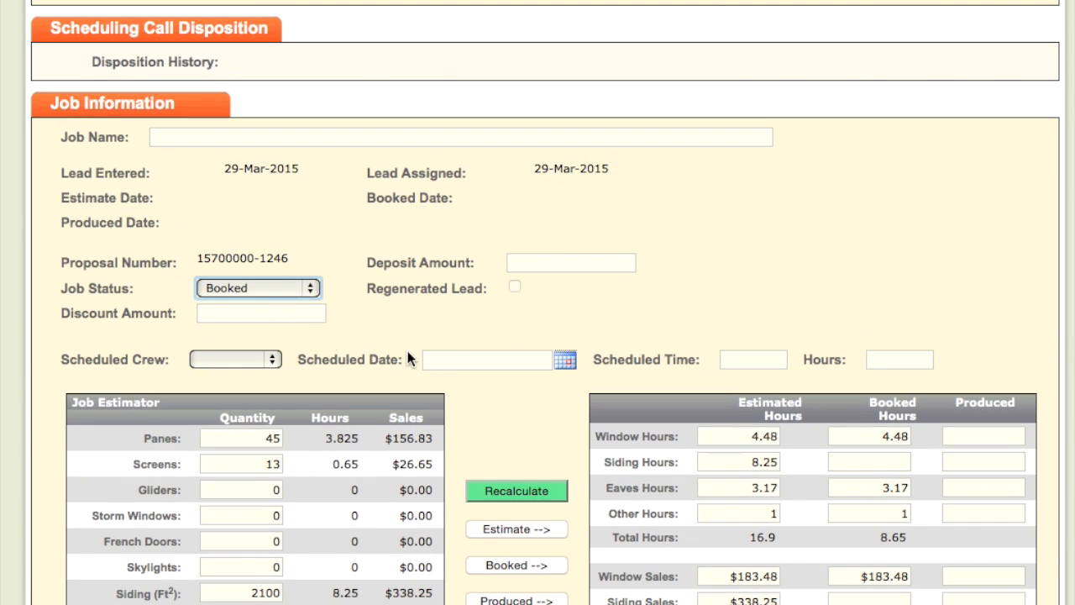
{"action": "left_click", "coordinate": [270, 359]}
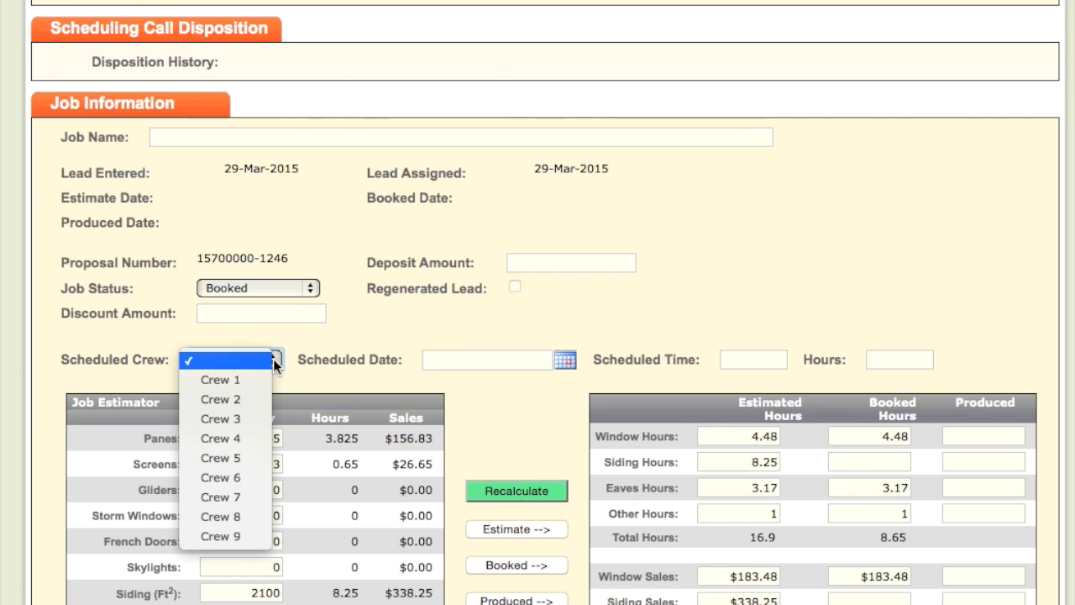
{"action": "left_click", "coordinate": [249, 392]}
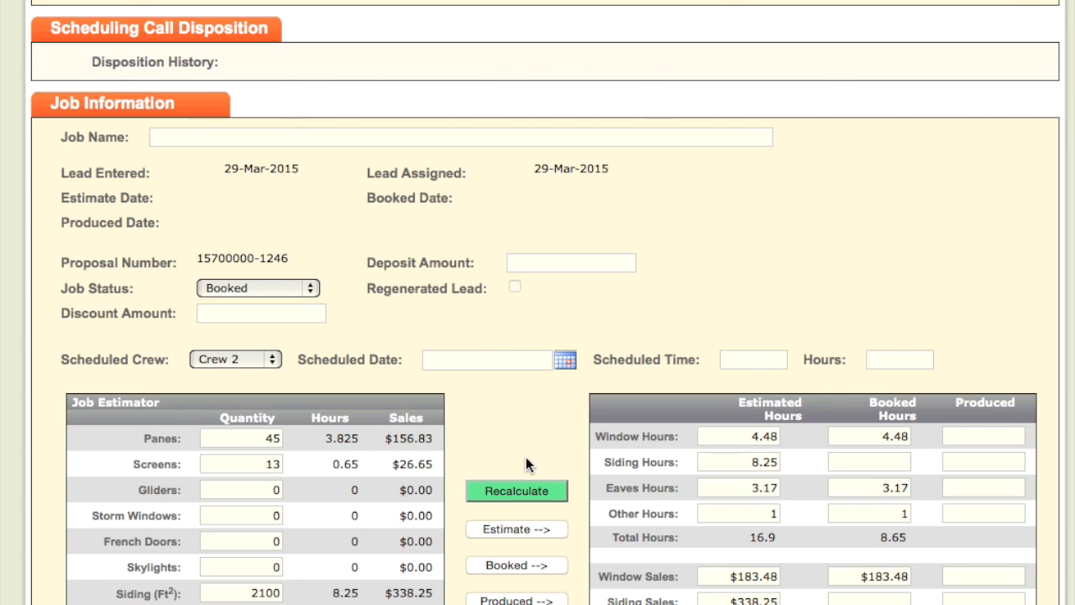
Schedule the job for 13-May-2015 at 8:00am
{"action": "left_click", "coordinate": [564, 359]}
{"action": "left_click", "coordinate": [564, 370]}
{"action": "left_click", "coordinate": [564, 371]}
{"action": "left_click", "coordinate": [497, 434]}
{"action": "left_click", "coordinate": [754, 359]}
{"action": "type", "text": "8:00am"}
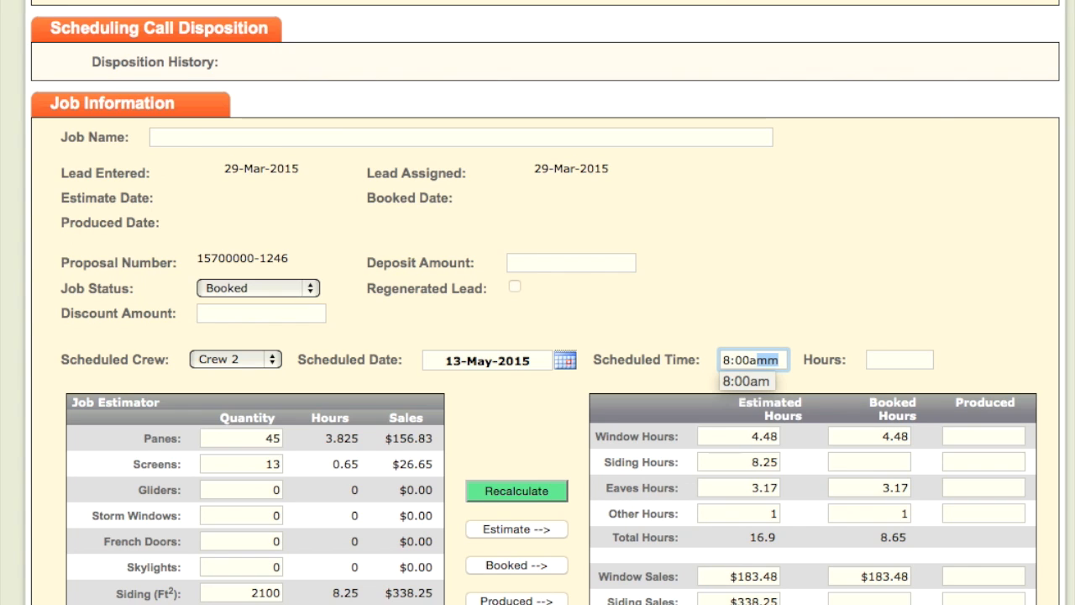
{"action": "key", "text": "BackSpace"}
{"action": "type", "text": "m"}
{"action": "key", "text": "Tab"}
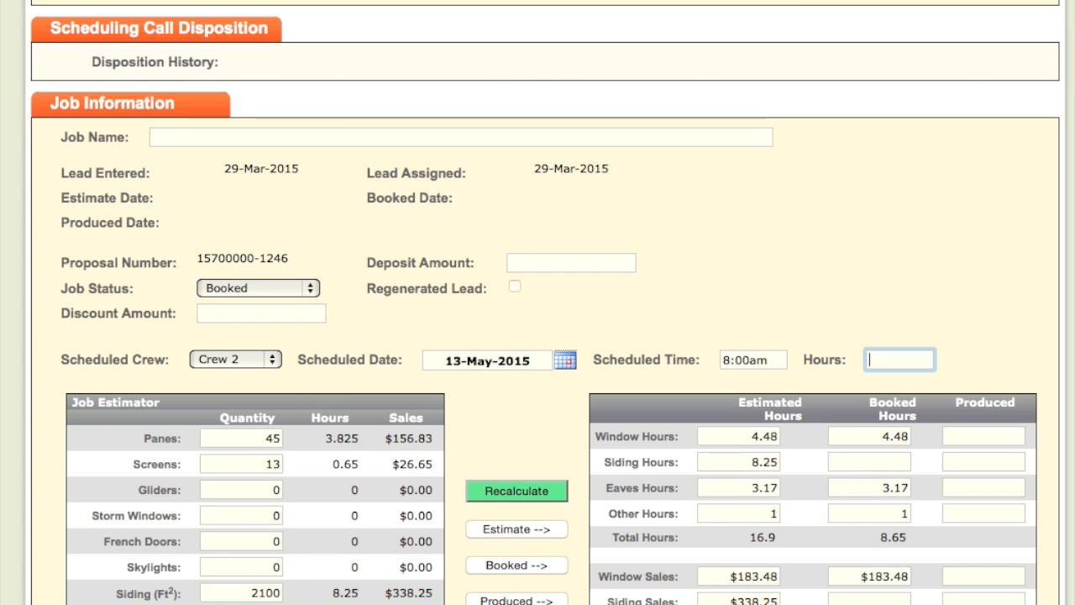
Set the job's scheduled hours to 2.8
{"action": "scroll", "coordinate": [795, 516], "scroll_direction": "down", "scroll_amount": 3}
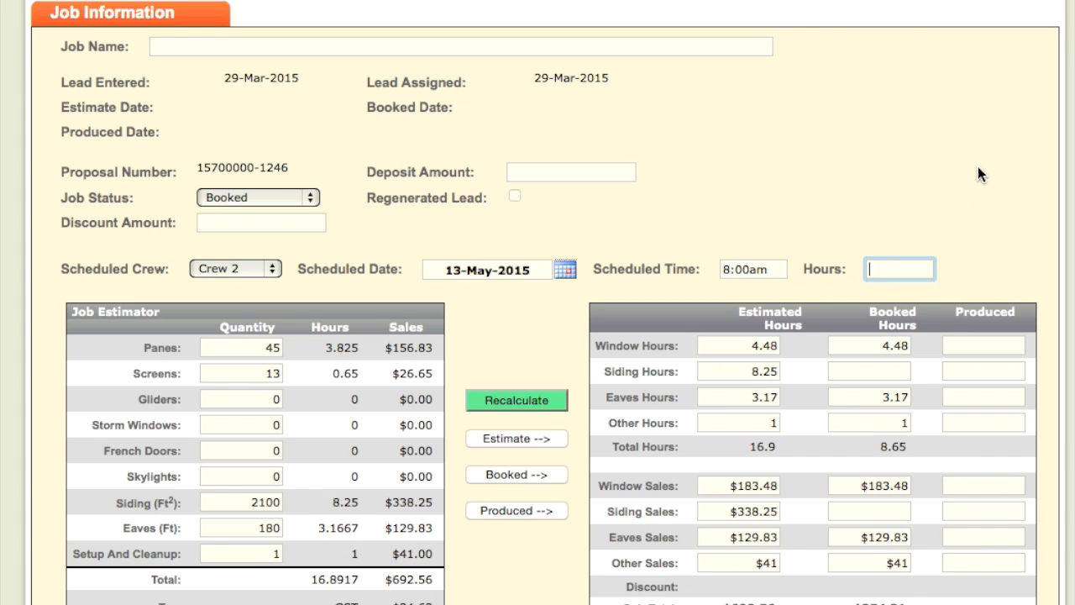
{"action": "type", "text": "2.8"}
{"action": "left_click", "coordinate": [914, 451]}
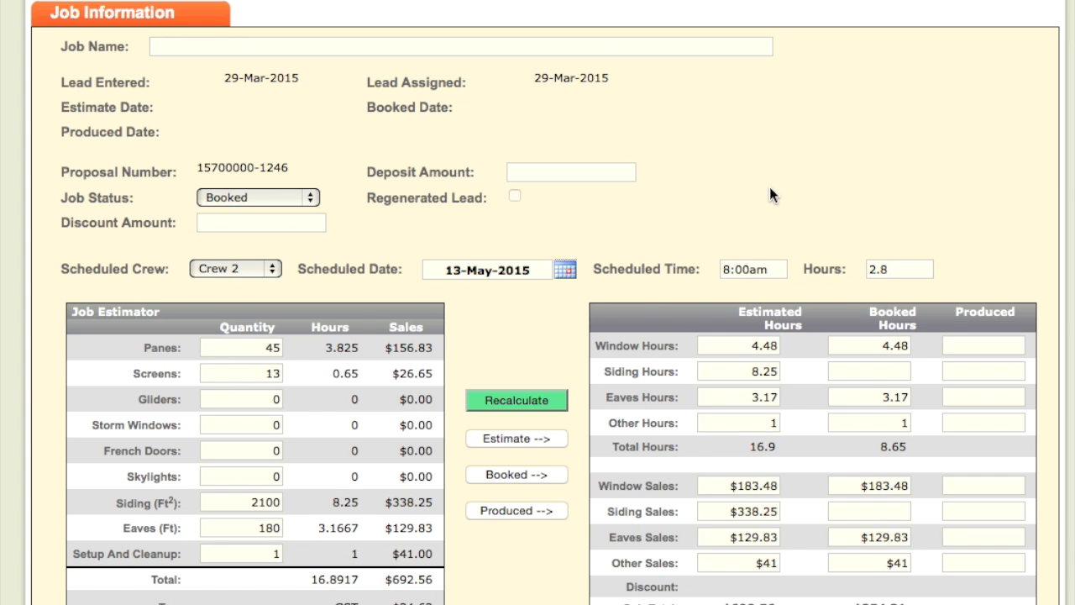
{"action": "scroll", "coordinate": [770, 188], "scroll_direction": "up", "scroll_amount": 15}
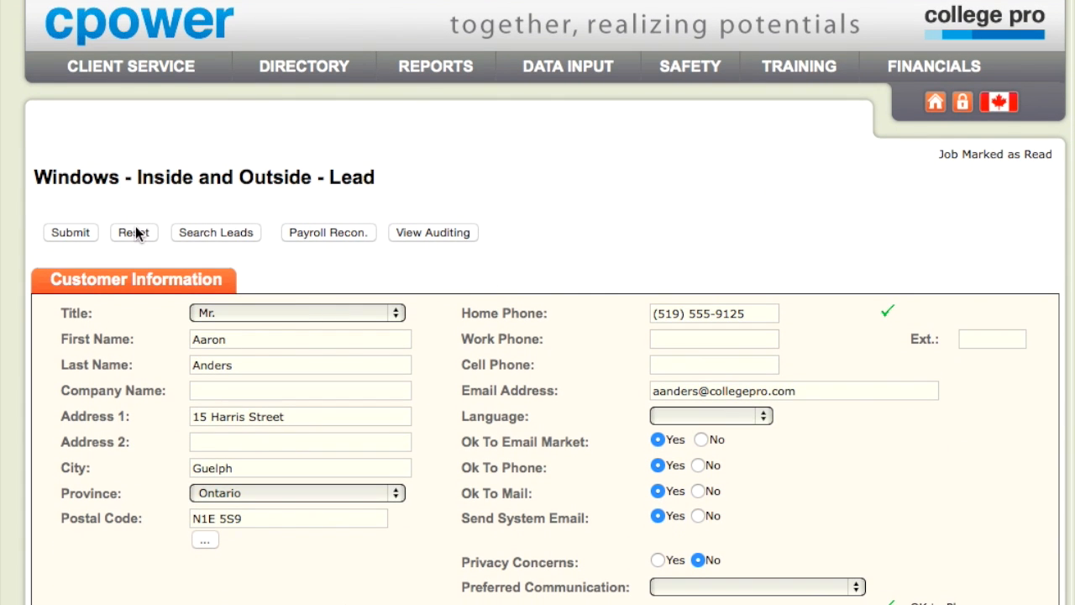